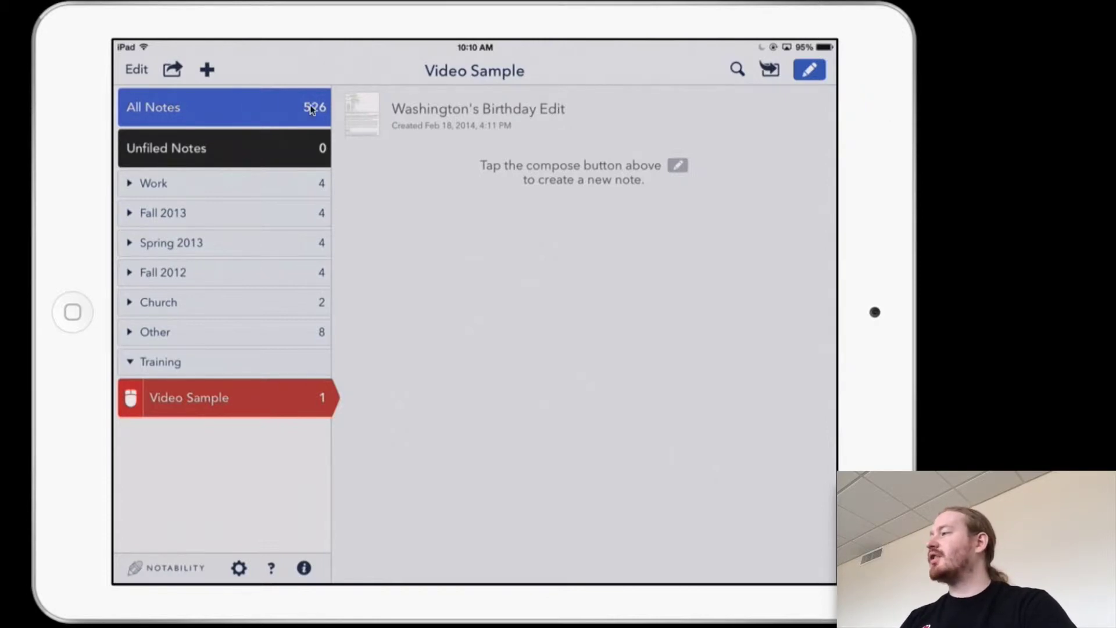
# - Import the Washington's Birthday - Wikipedia PDF from Dropbox into the Video Sample subject
pyautogui.click(771, 69)
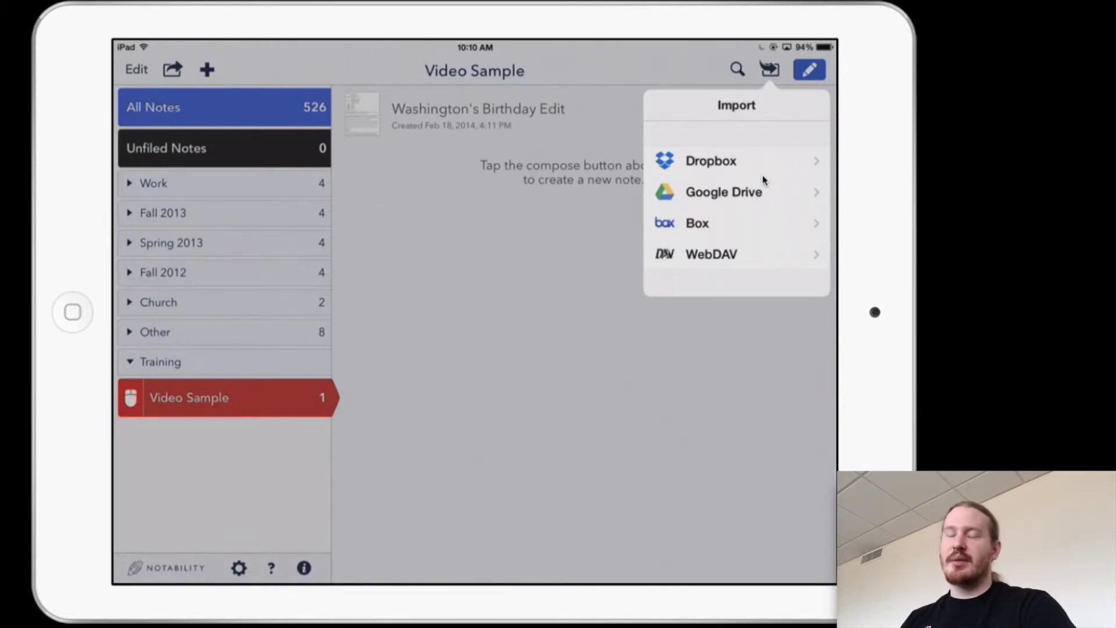
pyautogui.click(827, 161)
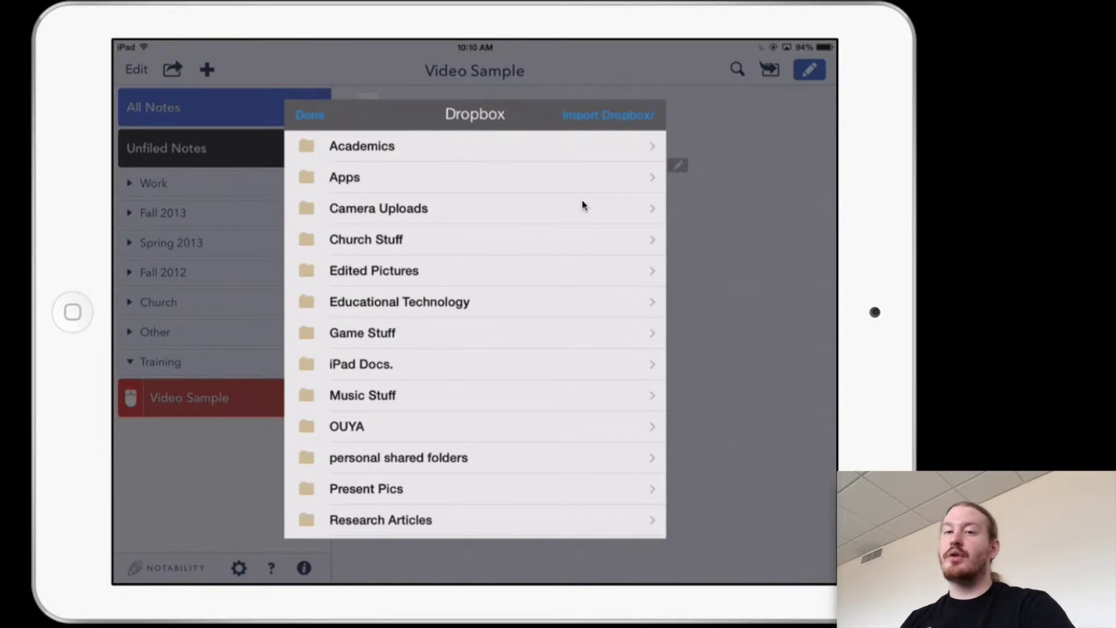
pyautogui.scroll(-5, 583, 202)
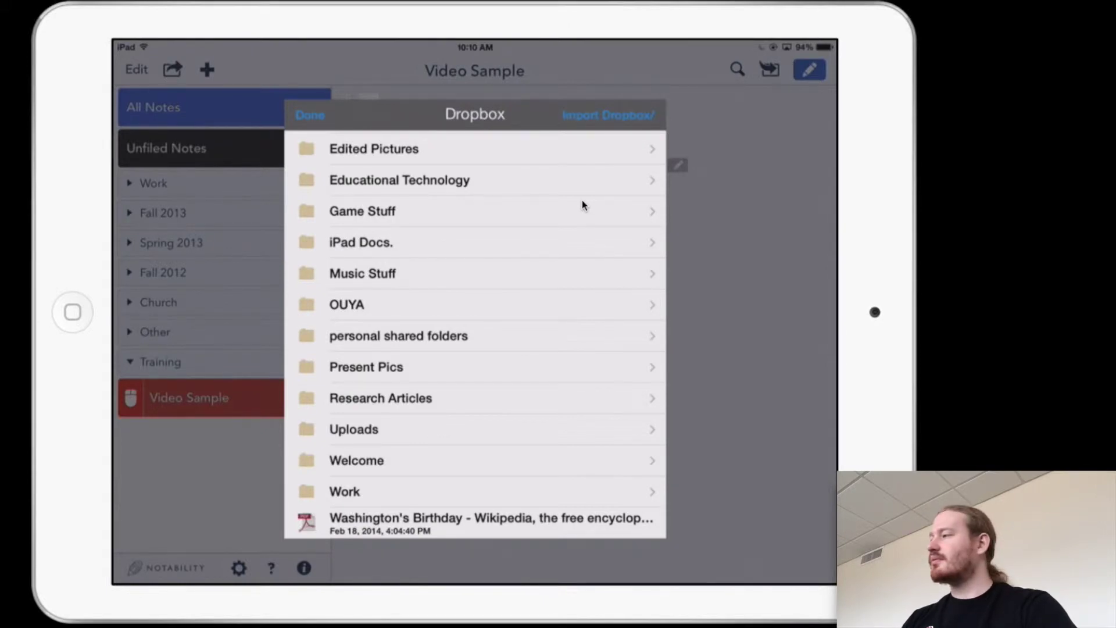
pyautogui.click(592, 509)
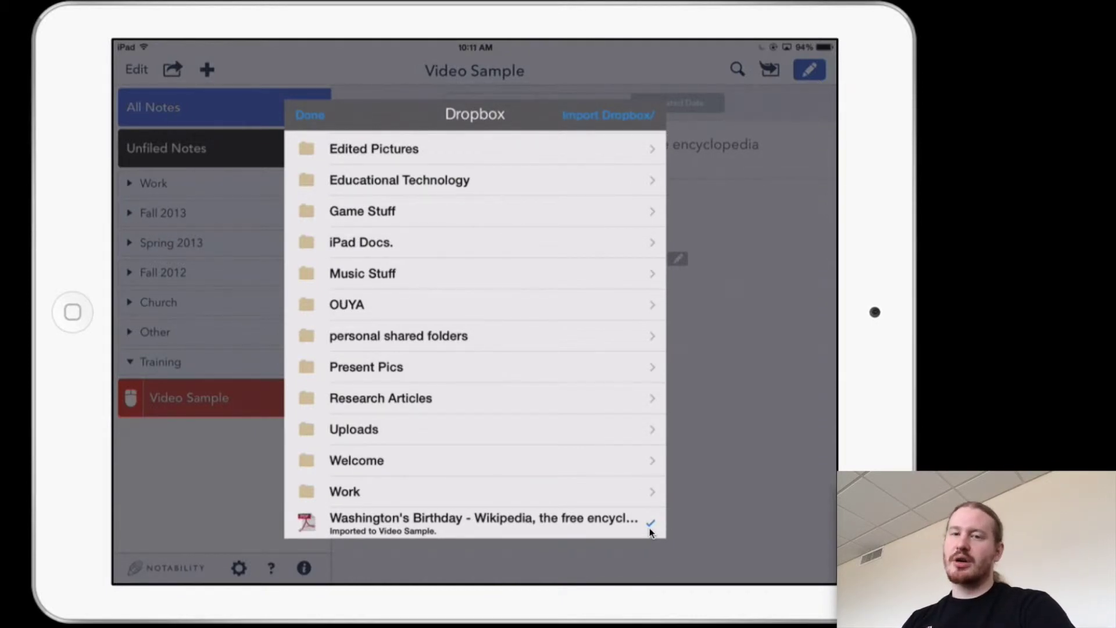
pyautogui.click(311, 117)
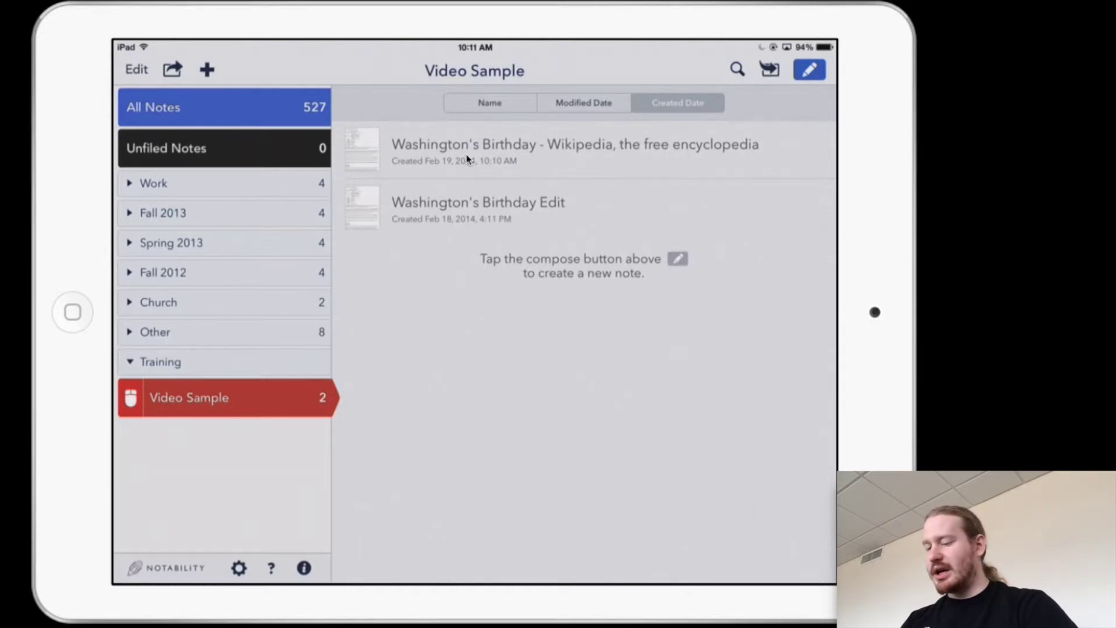
# - Rename the imported Wikipedia note to 'Washington's edit'
pyautogui.click(136, 70)
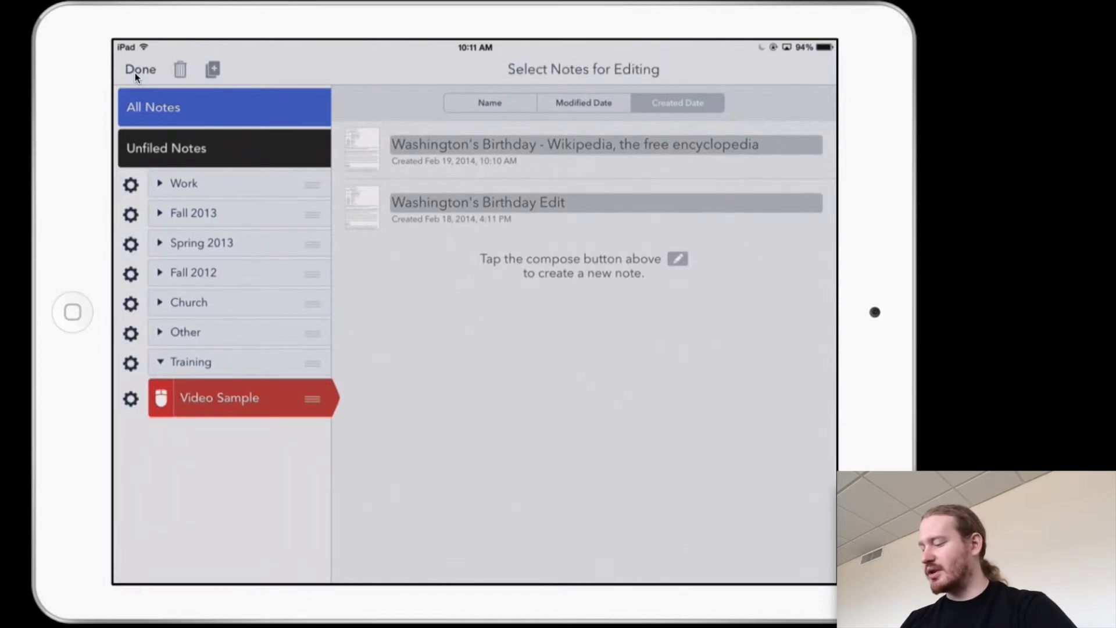
pyautogui.press('BackSpace')
pyautogui.press('BackSpace')
pyautogui.press('BackSpace')
pyautogui.press('BackSpace')
pyautogui.press('BackSpace')
pyautogui.press('BackSpace')
pyautogui.press('BackSpace')
pyautogui.press('BackSpace')
pyautogui.press('BackSpace')
pyautogui.press('BackSpace')
pyautogui.press('BackSpace')
pyautogui.press('BackSpace')
pyautogui.press('BackSpace')
pyautogui.press('BackSpace')
pyautogui.press('BackSpace')
pyautogui.press('BackSpace')
pyautogui.press('BackSpace')
pyautogui.press('BackSpace')
pyautogui.press('BackSpace')
pyautogui.press('BackSpace')
pyautogui.press('BackSpace')
pyautogui.press('BackSpace')
pyautogui.press('BackSpace')
pyautogui.press('BackSpace')
pyautogui.press('BackSpace')
pyautogui.press('BackSpace')
pyautogui.press('BackSpace')
pyautogui.press('BackSpace')
pyautogui.press('BackSpace')
pyautogui.press('BackSpace')
pyautogui.press('BackSpace')
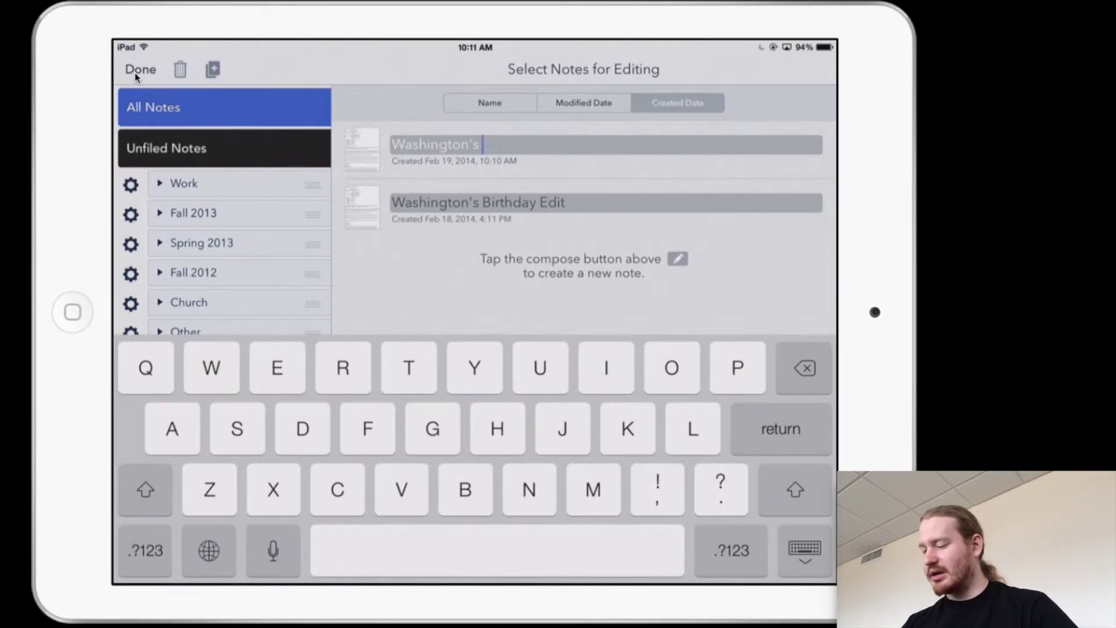
pyautogui.write('edit')
pyautogui.press('BackSpace')
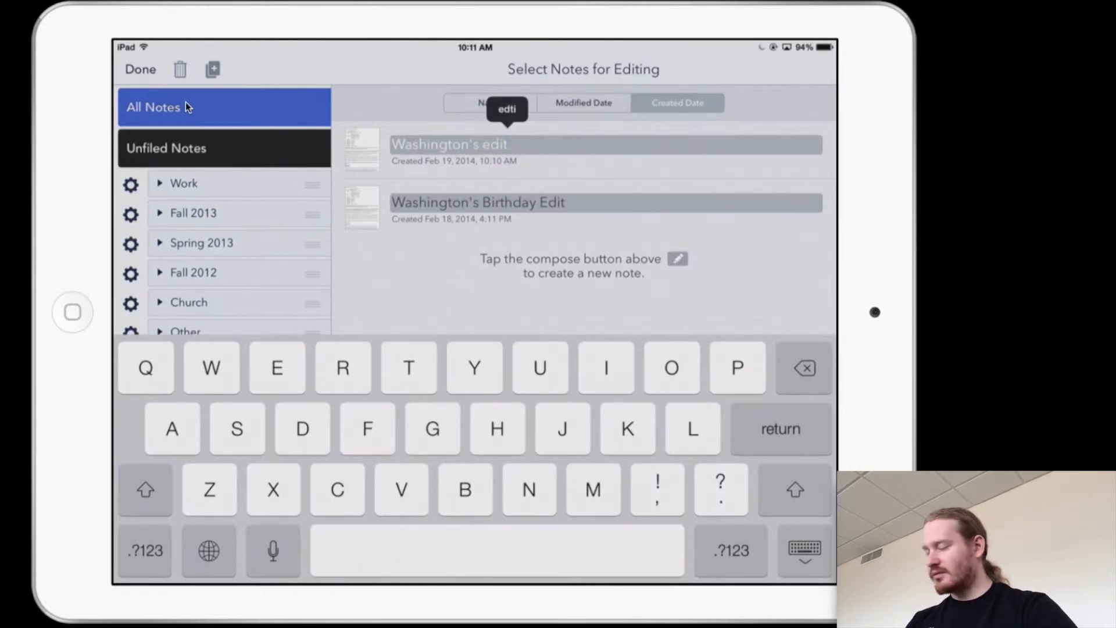
pyautogui.press('Return')
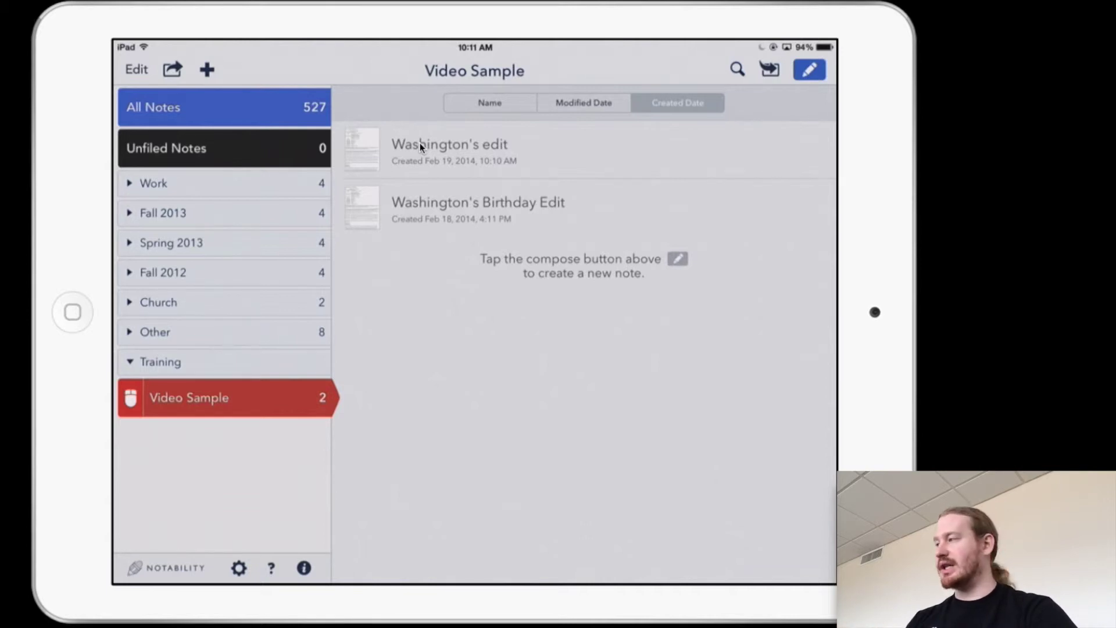
# - Open the Washington's edit note and underline 'federal holiday' and 'Presidents Day' in red
pyautogui.click(370, 154)
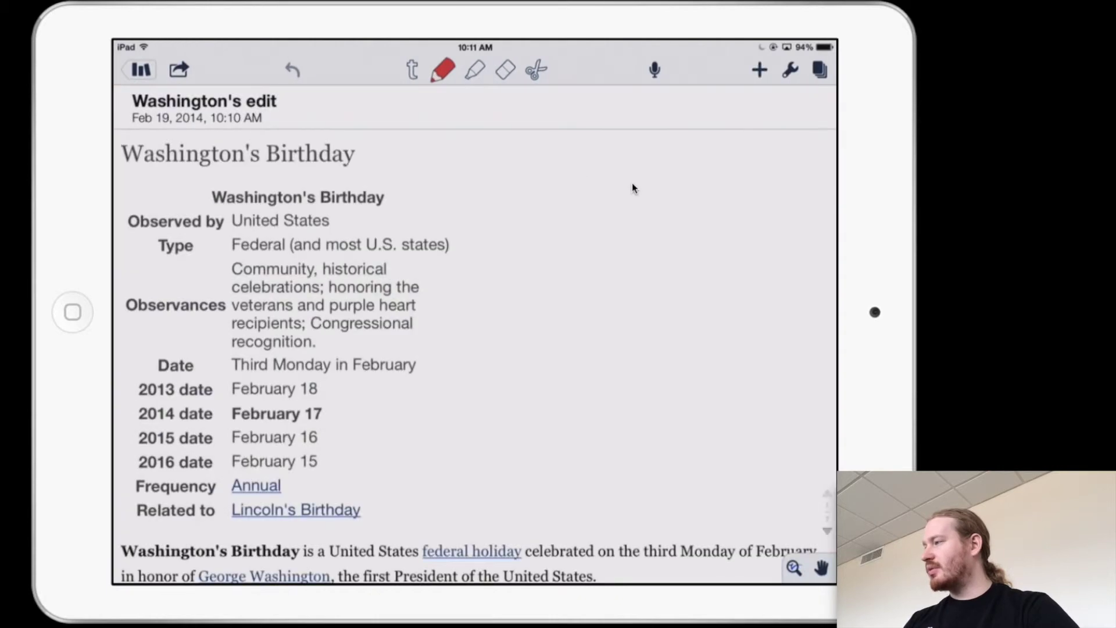
pyautogui.scroll(-5, 633, 184)
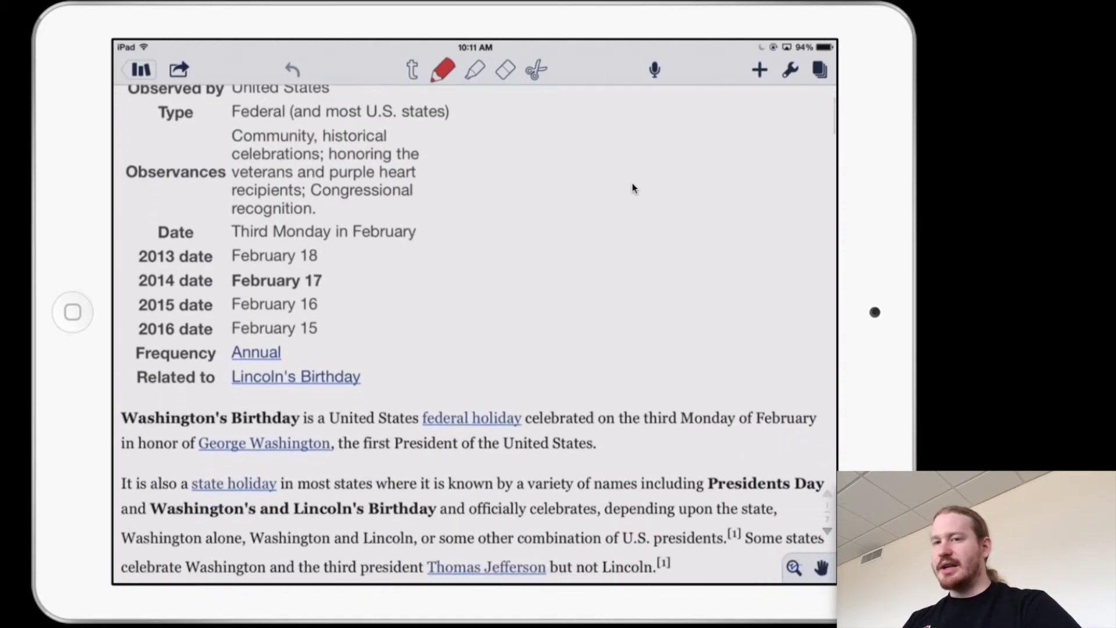
pyautogui.scroll(-2, 632, 183)
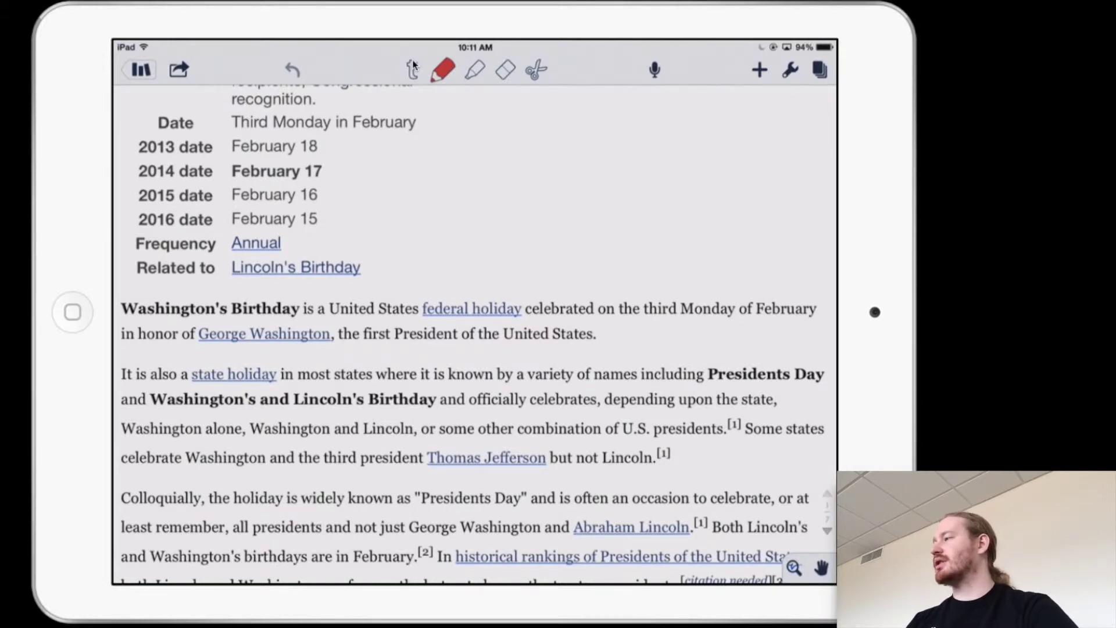
pyautogui.click(474, 69)
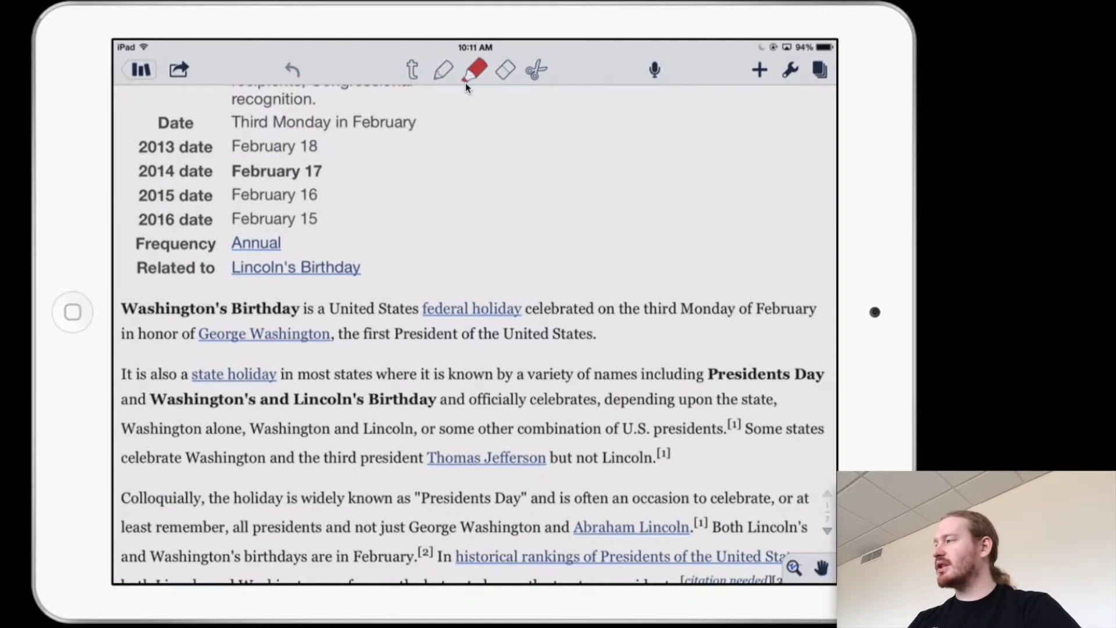
pyautogui.click(442, 70)
pyautogui.scroll(-5, 440, 71)
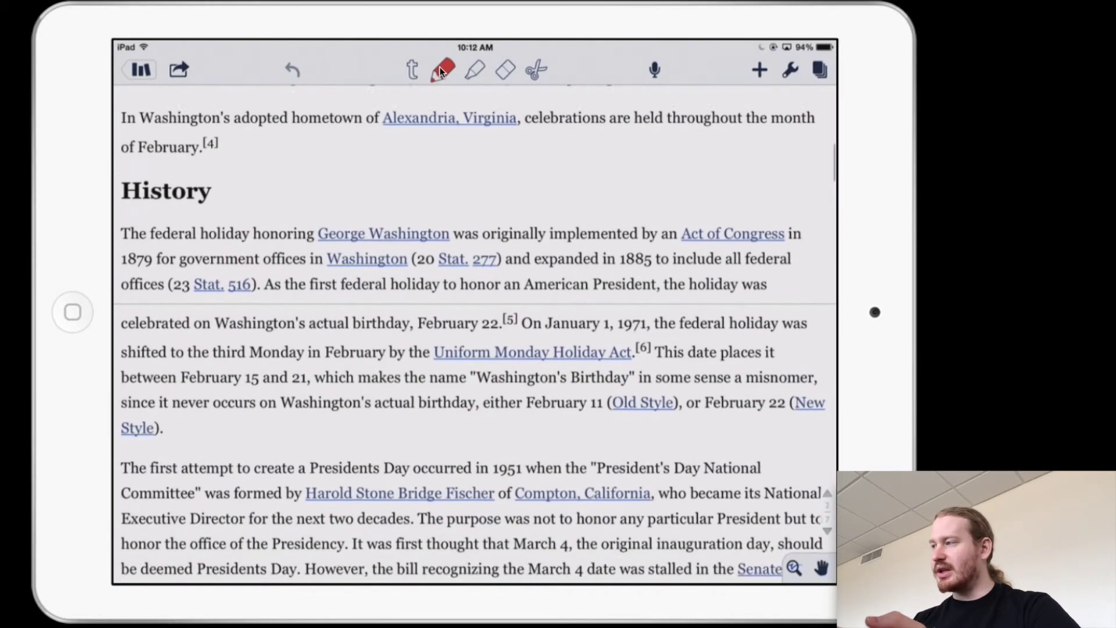
pyautogui.moveTo(153, 170); pyautogui.dragTo(267, 171)
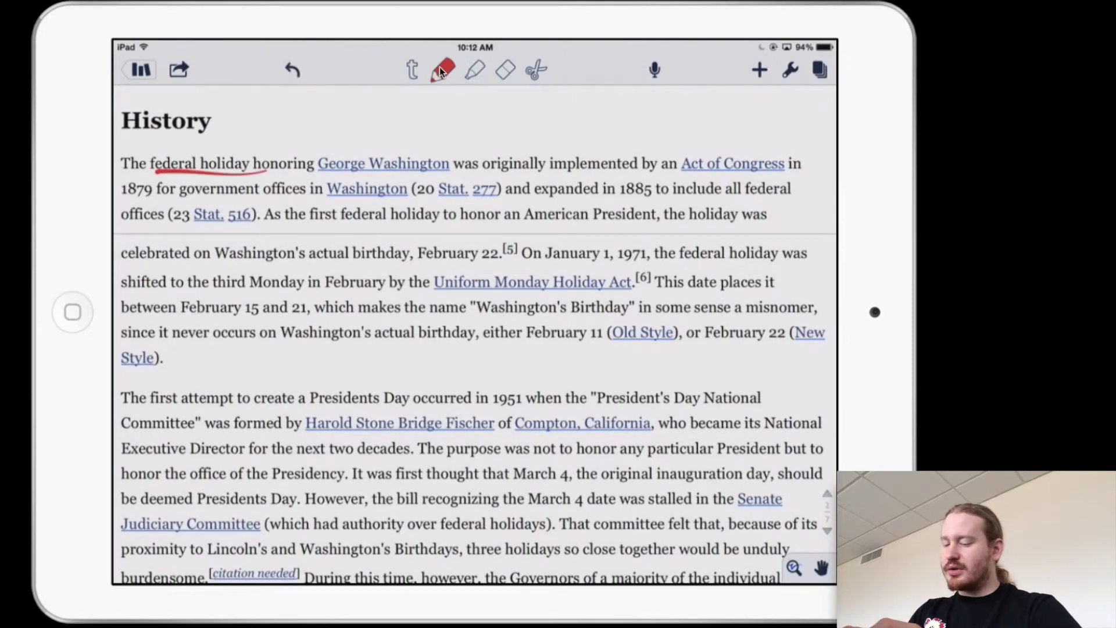
pyautogui.moveTo(322, 409); pyautogui.dragTo(411, 411)
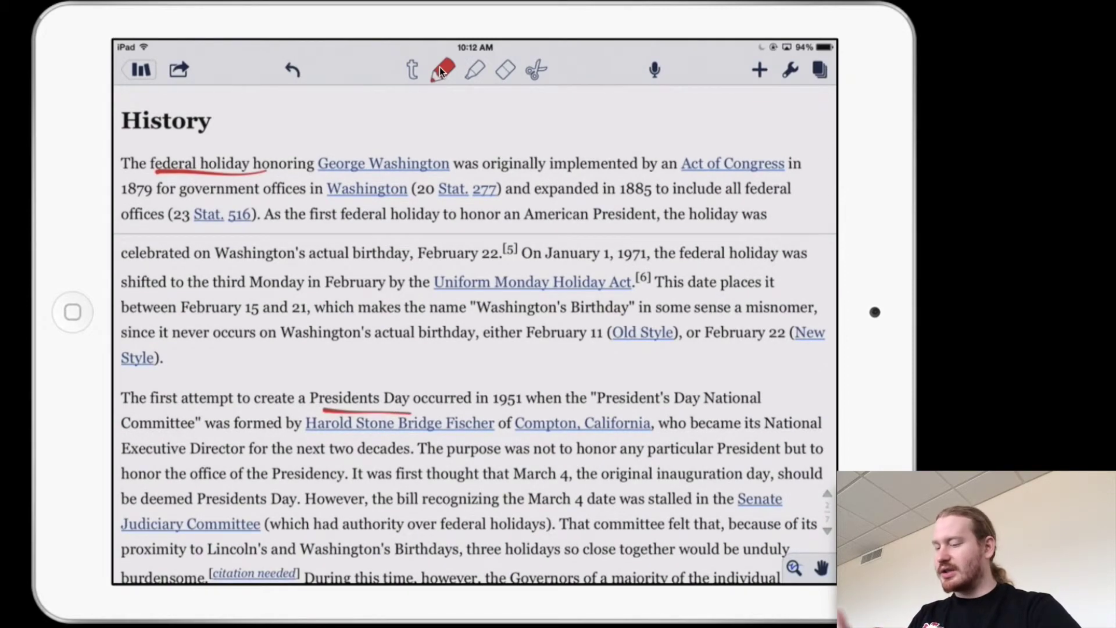
# - Handwrite a red 8/10 beside the article's infobox
pyautogui.scroll(-5, 474, 326)
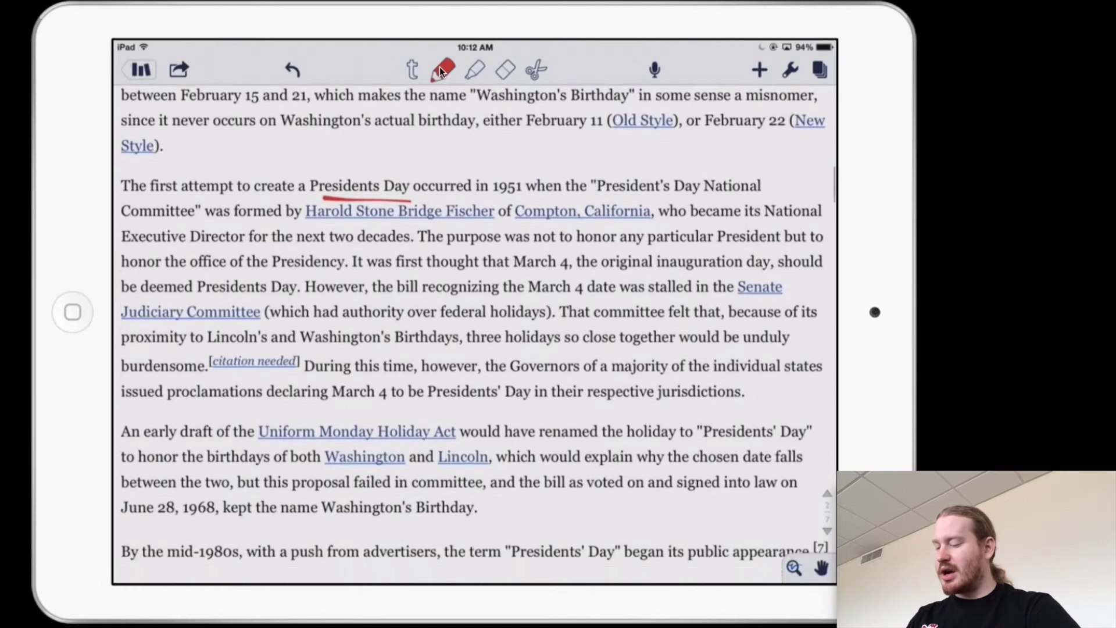
pyautogui.scroll(-4, 475, 325)
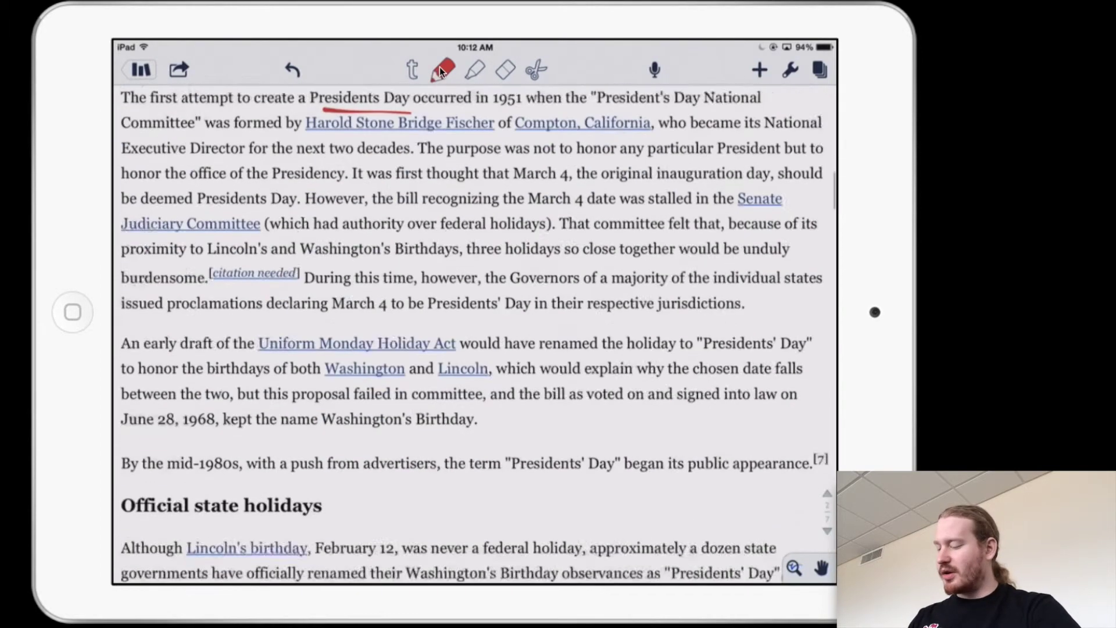
pyautogui.scroll(4, 475, 325)
pyautogui.scroll(15, 475, 326)
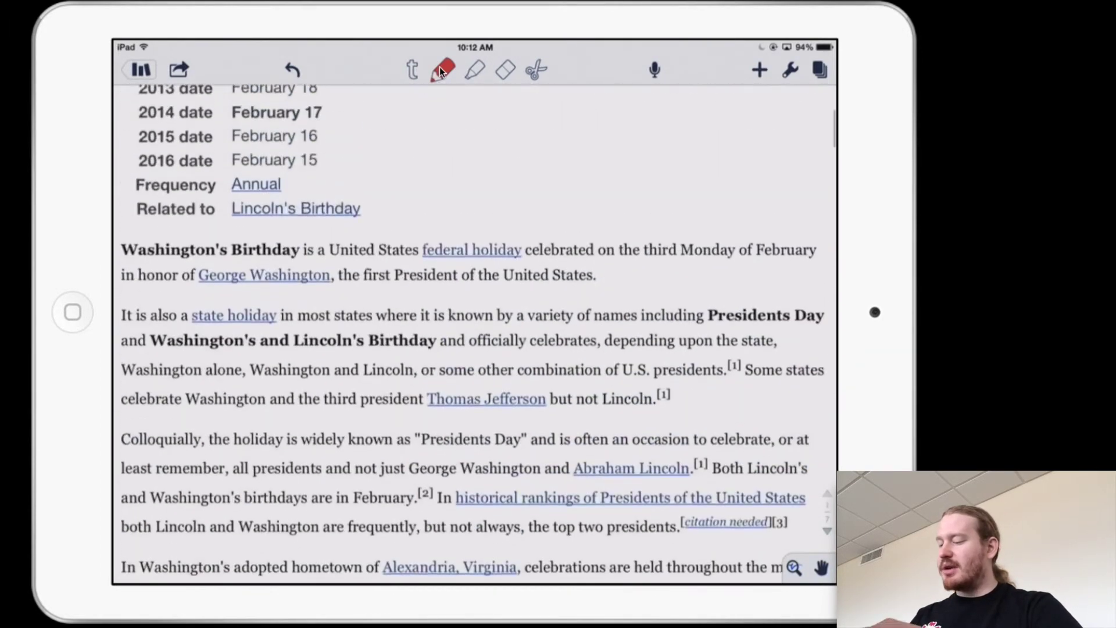
pyautogui.scroll(2, 475, 326)
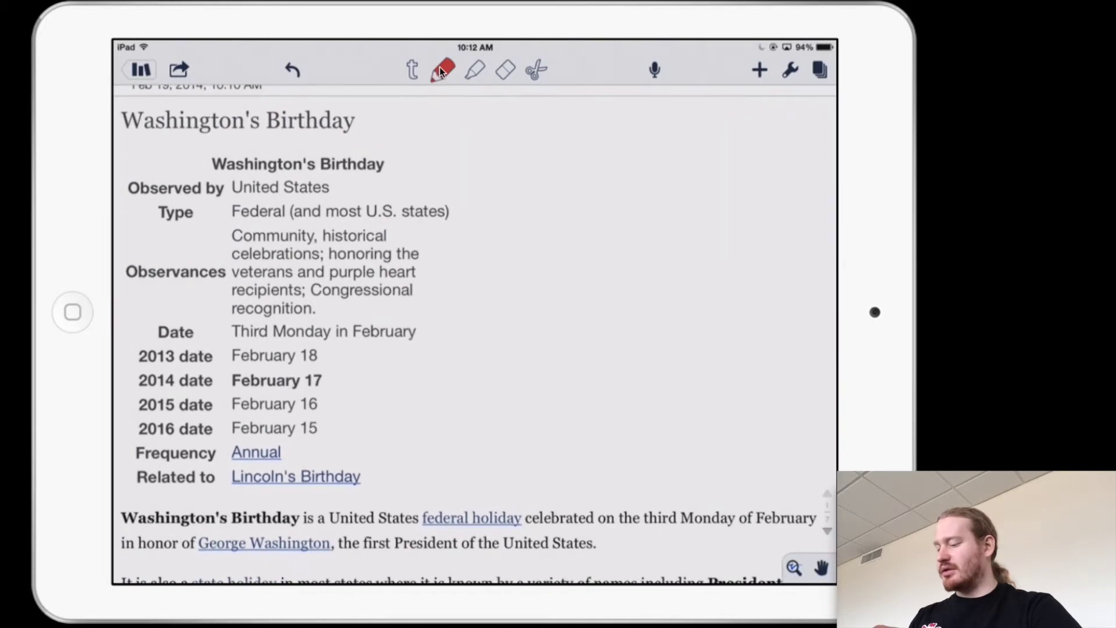
pyautogui.moveTo(613, 193)
pyautogui.mouseDown()
pyautogui.moveTo(655, 203)
pyautogui.moveTo(601, 269)
pyautogui.mouseUp()
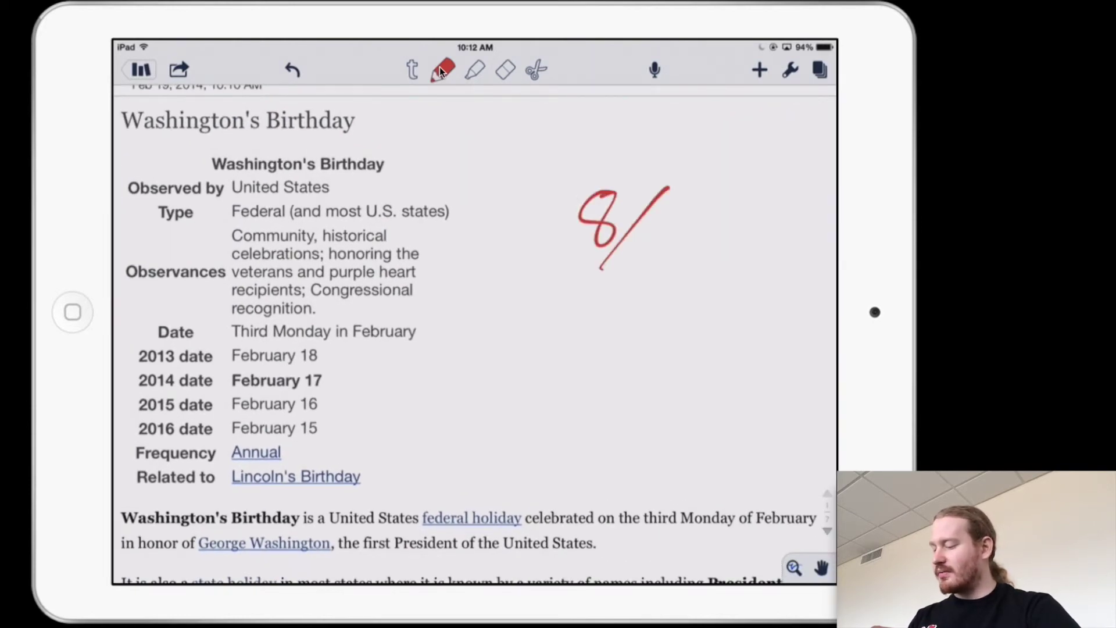
pyautogui.moveTo(668, 219); pyautogui.dragTo(649, 276)
pyautogui.moveTo(712, 222); pyautogui.dragTo(723, 228)
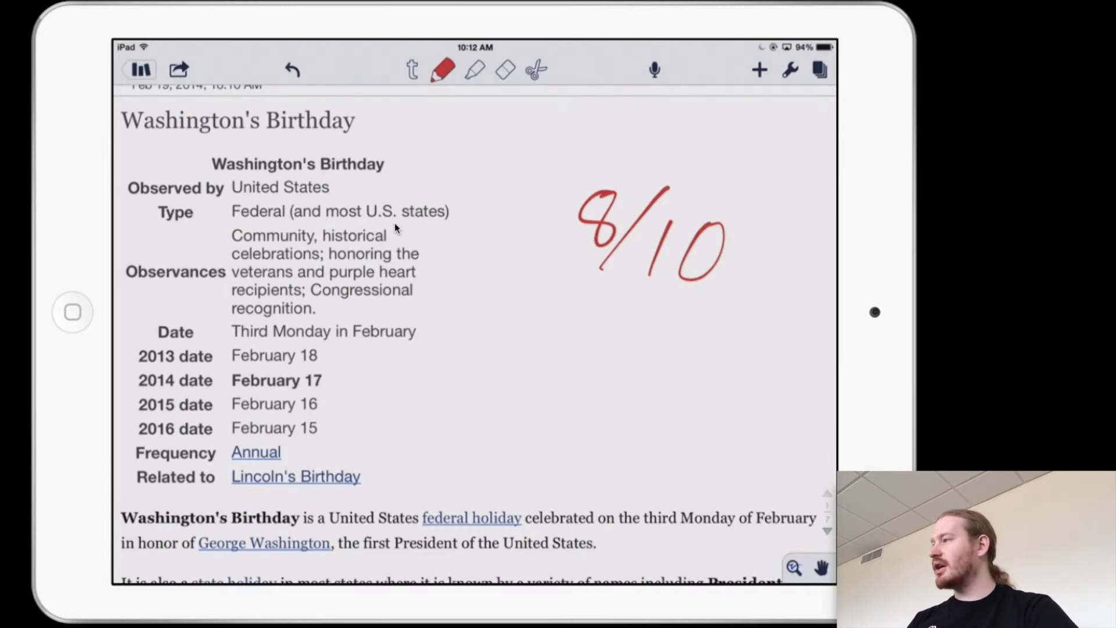
# - Export the annotated note as a PDF to the root '/' Dropbox folder
pyautogui.click(177, 67)
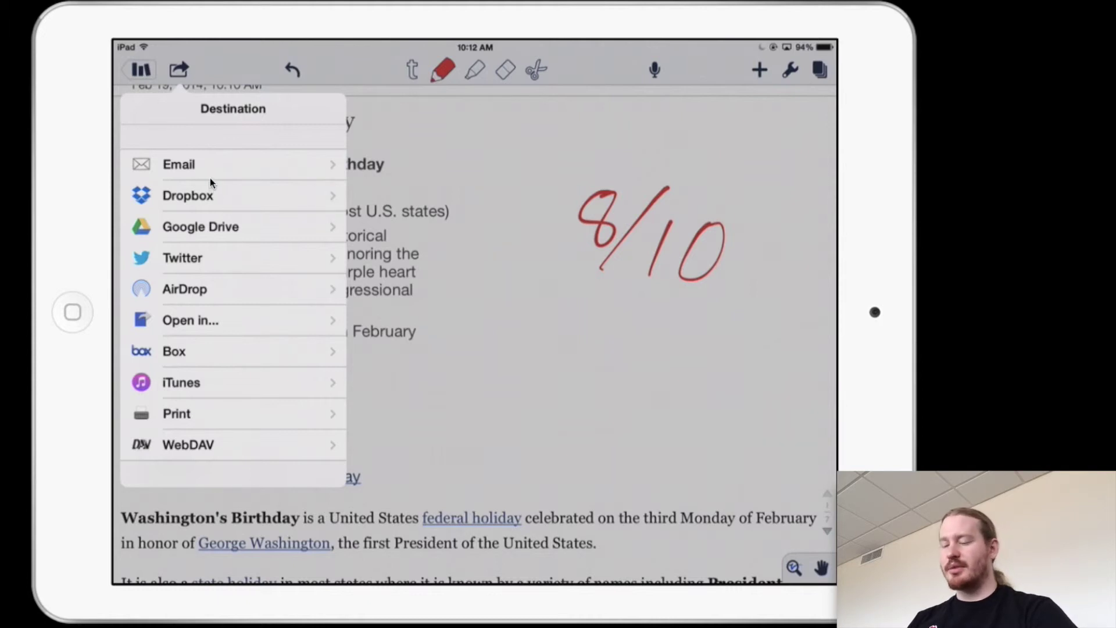
pyautogui.click(219, 190)
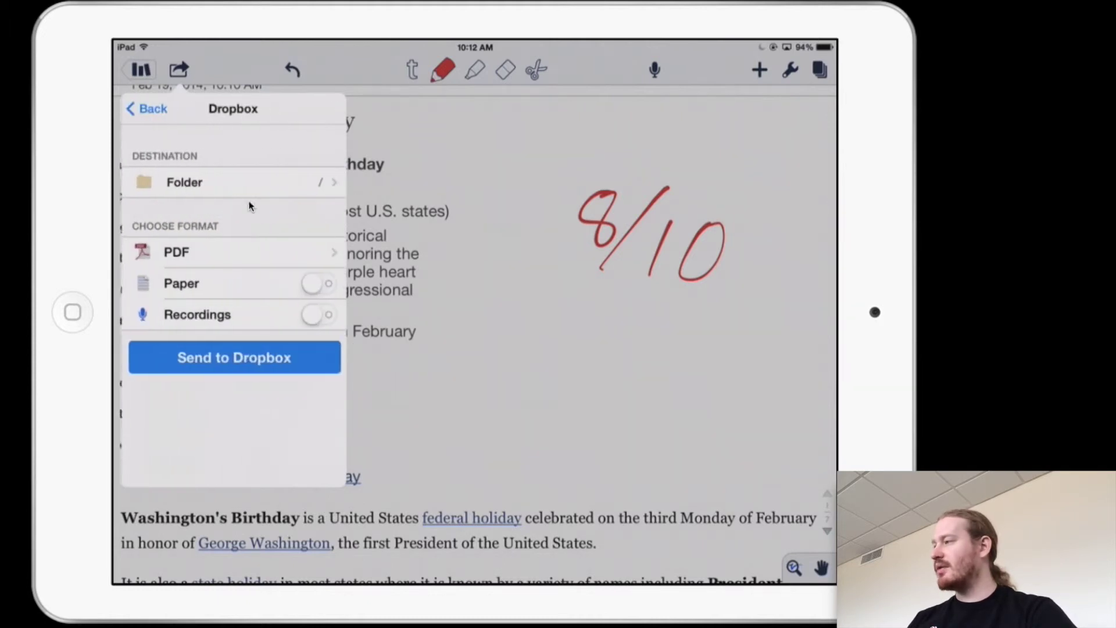
pyautogui.click(312, 183)
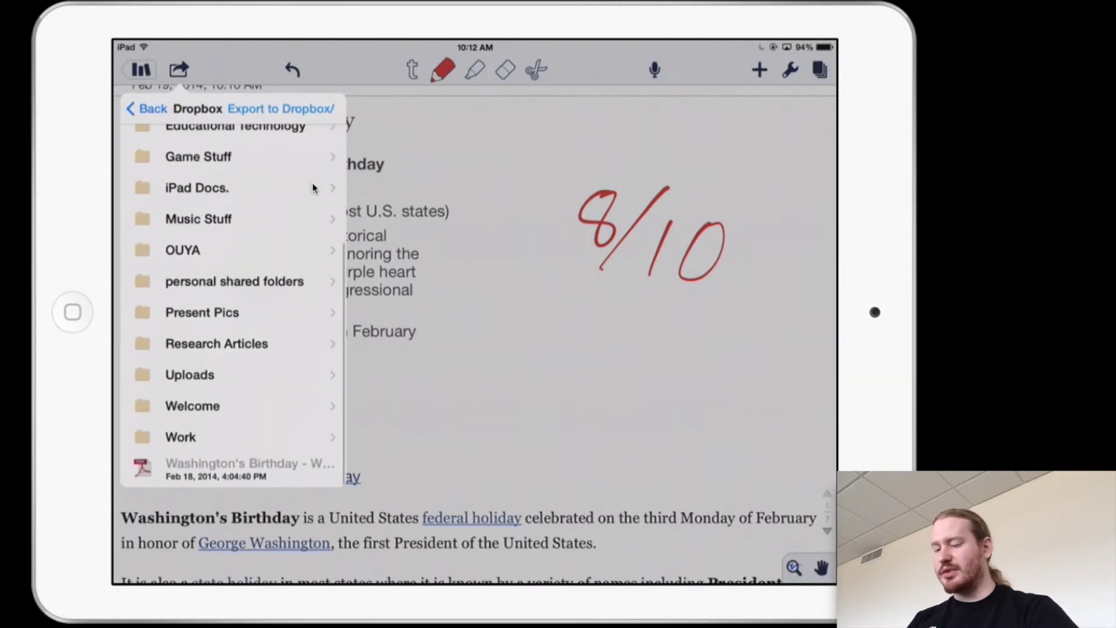
pyautogui.click(312, 110)
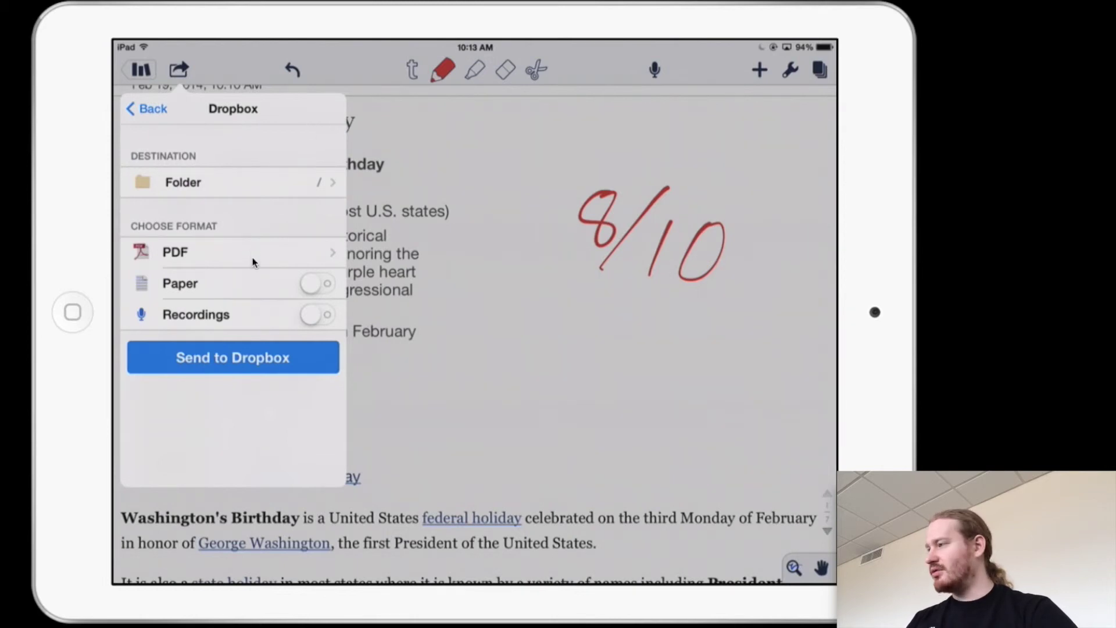
pyautogui.click(312, 361)
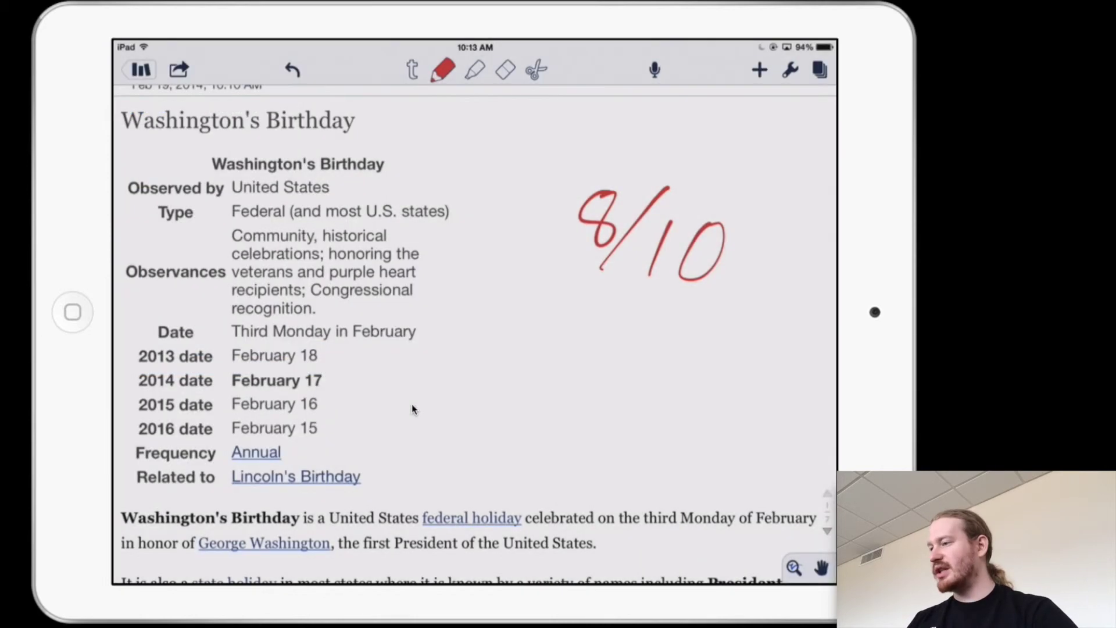
pyautogui.hotkey('ctrl', 'Left')
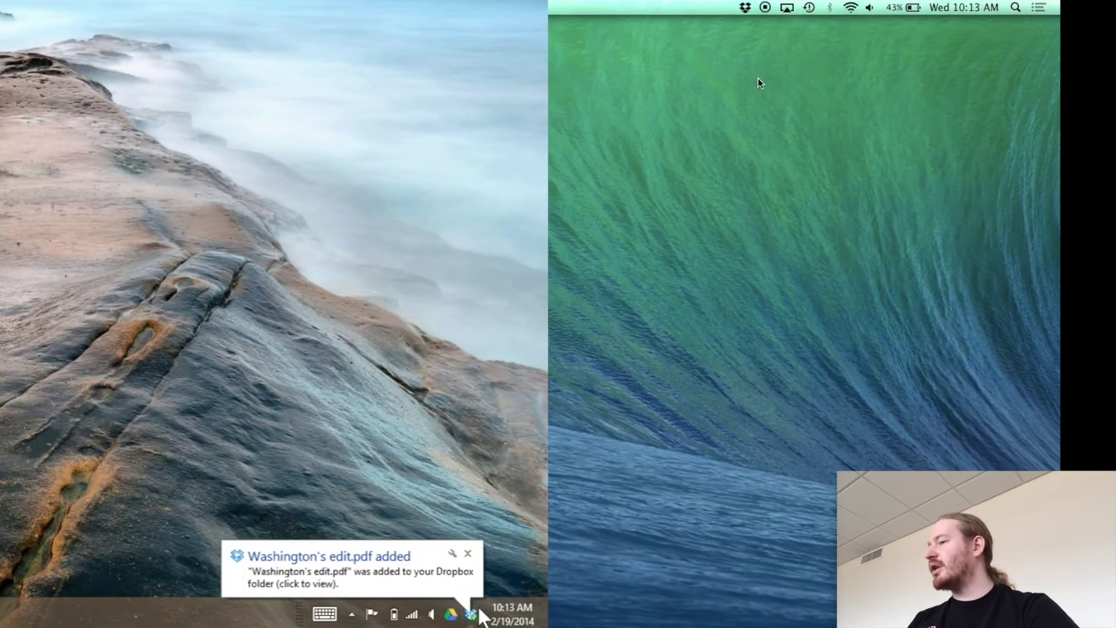
# - Open the Dropbox folder on Windows and the Mac, then open Washington's edit.pdf
pyautogui.click(748, 8)
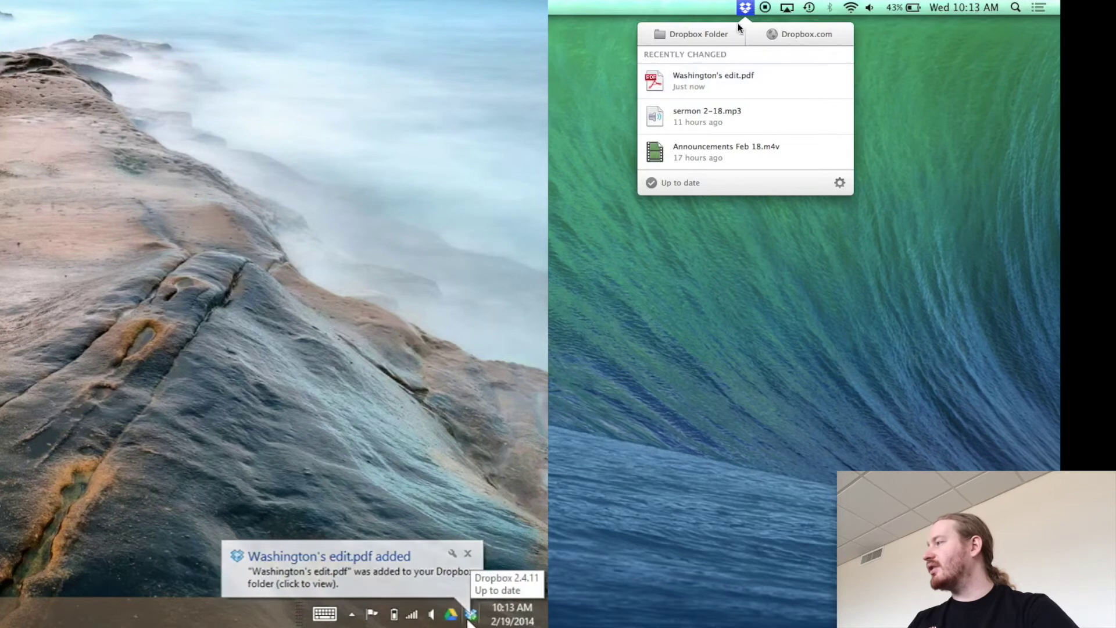
pyautogui.doubleClick(471, 619)
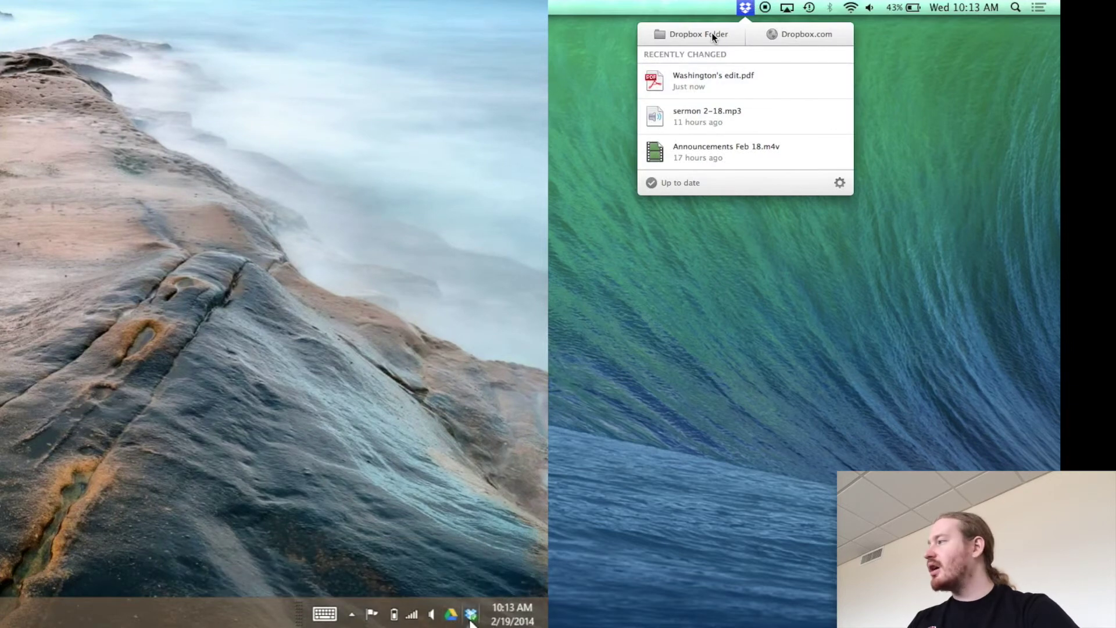
pyautogui.click(711, 33)
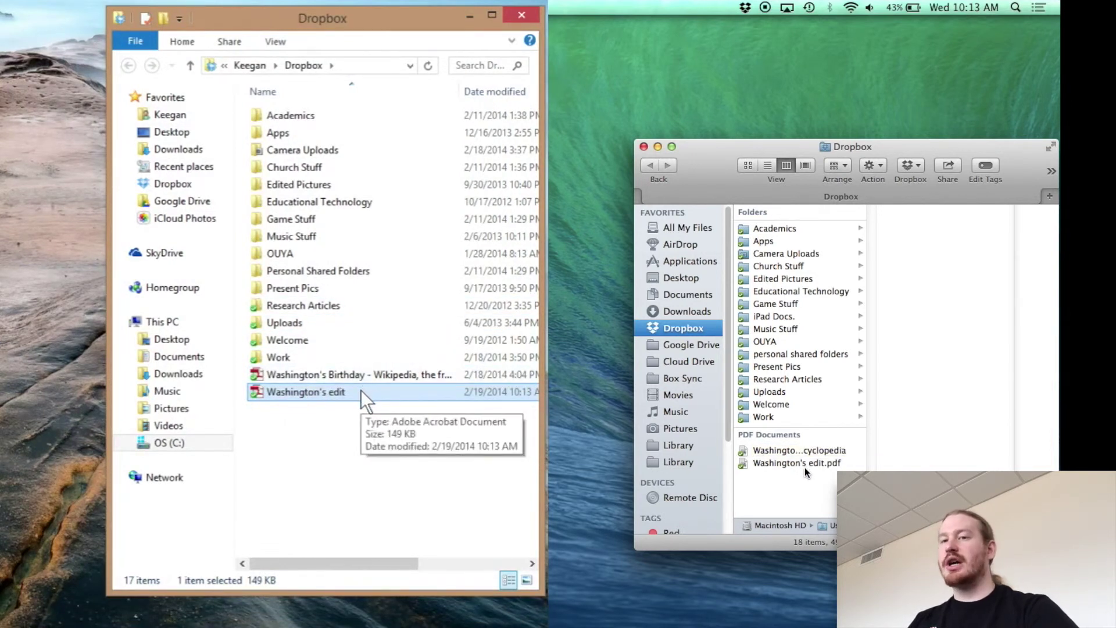
pyautogui.doubleClick(803, 463)
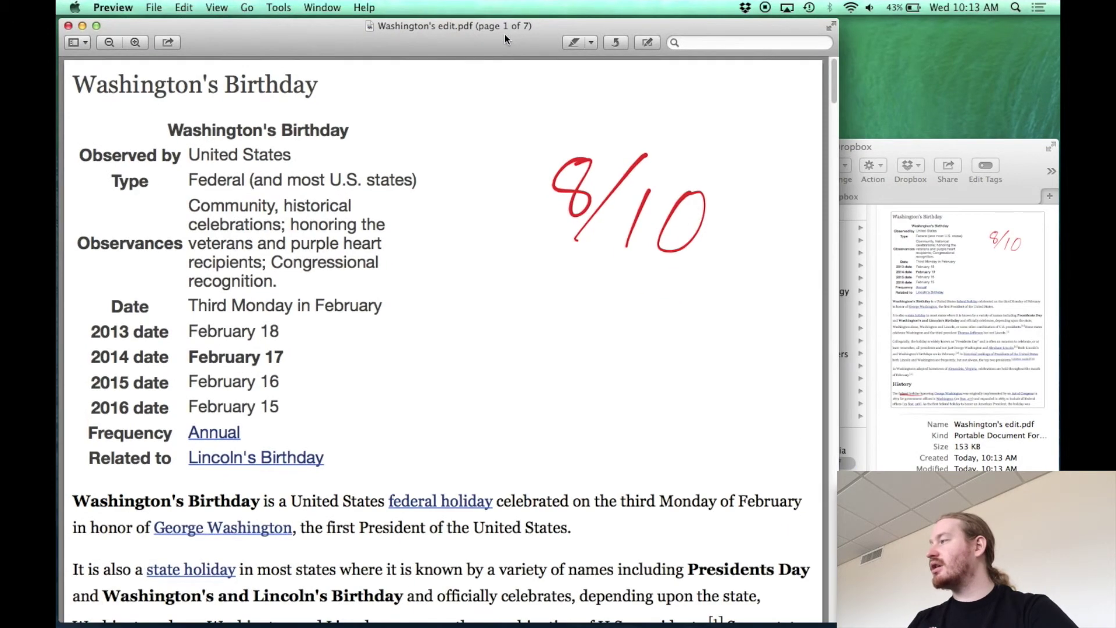
# - Move the Preview window right and scroll through Washington's edit.pdf to check the annotations
pyautogui.moveTo(473, 33); pyautogui.dragTo(605, 27)
pyautogui.scroll(-15, 605, 222)
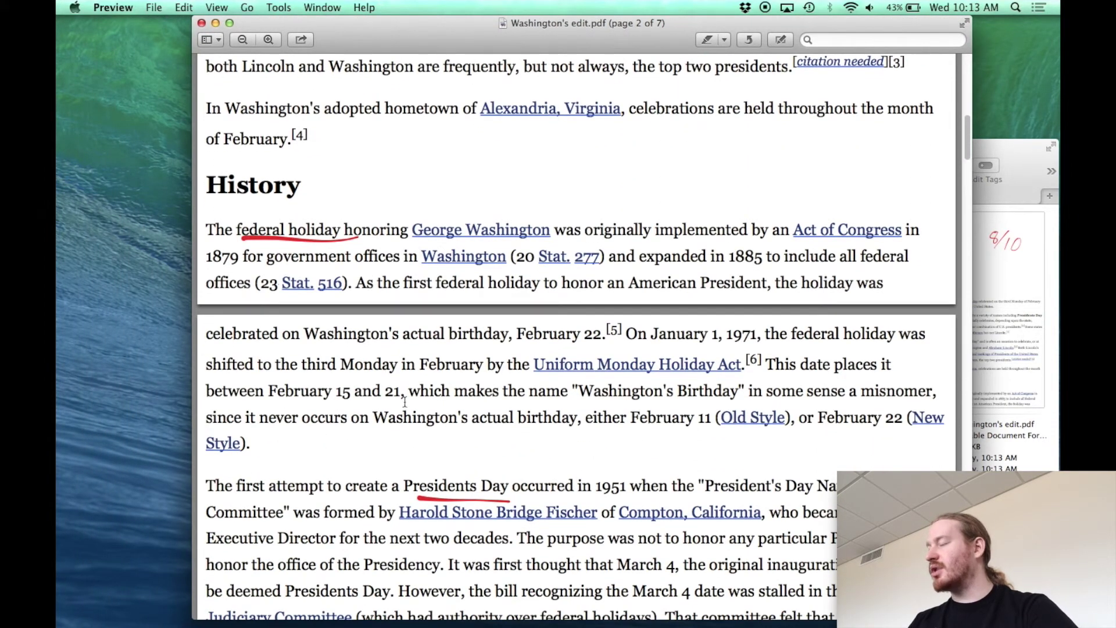
pyautogui.scroll(15, 520, 414)
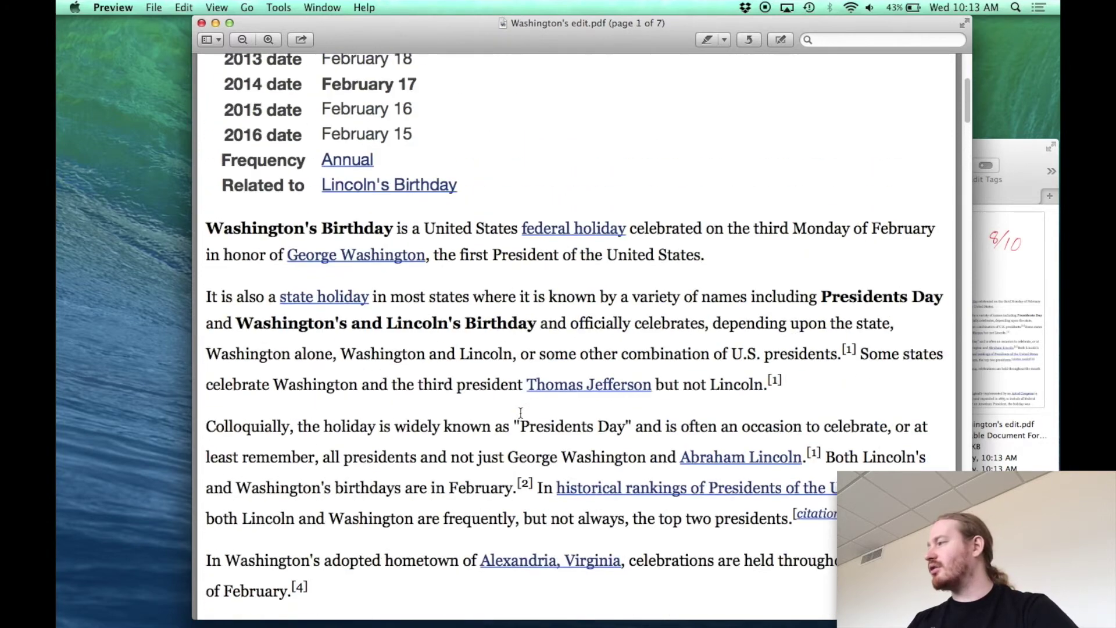